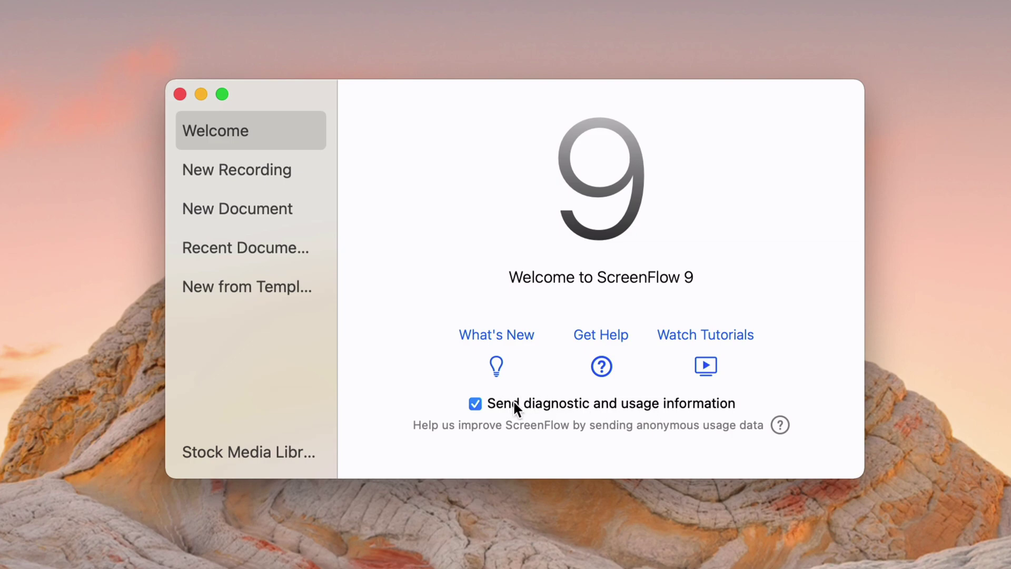
Step: Toggle diagnostic and usage sharing off, then turn it back on
{"action": "left_click", "coordinate": [476, 403]}
{"action": "left_click", "coordinate": [476, 404]}
{"action": "left_click", "coordinate": [476, 403]}
{"action": "left_click", "coordinate": [476, 404]}
Step: Show the New Recording setup and view the audio input source list
{"action": "left_click", "coordinate": [242, 168]}
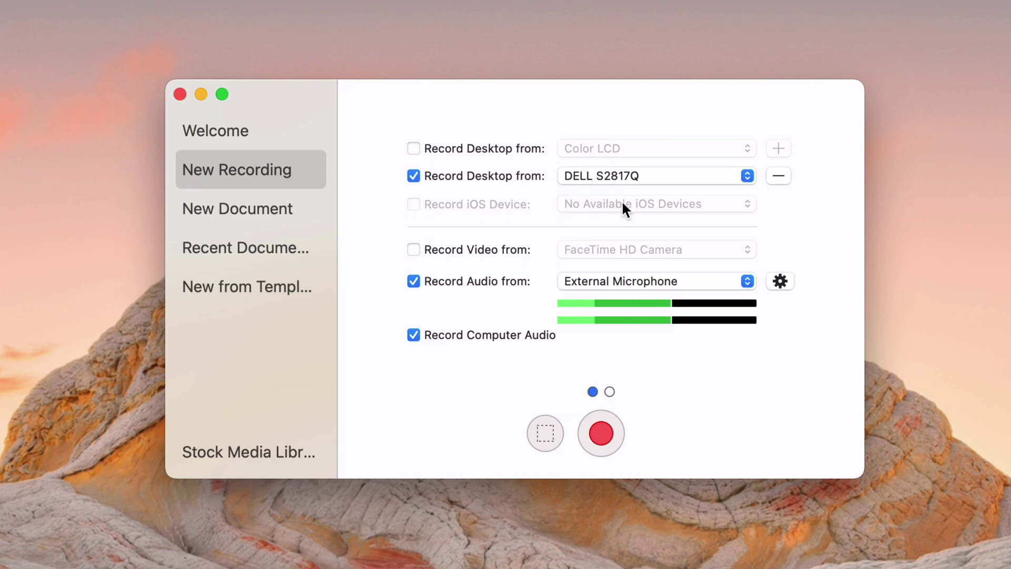
{"action": "mouse_move", "coordinate": [622, 202]}
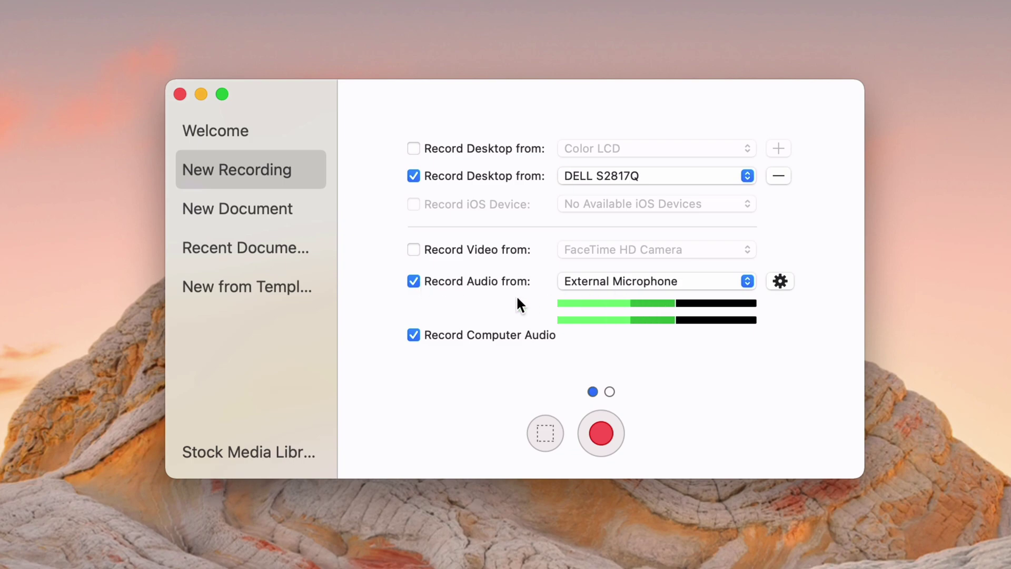
{"action": "left_click", "coordinate": [665, 287]}
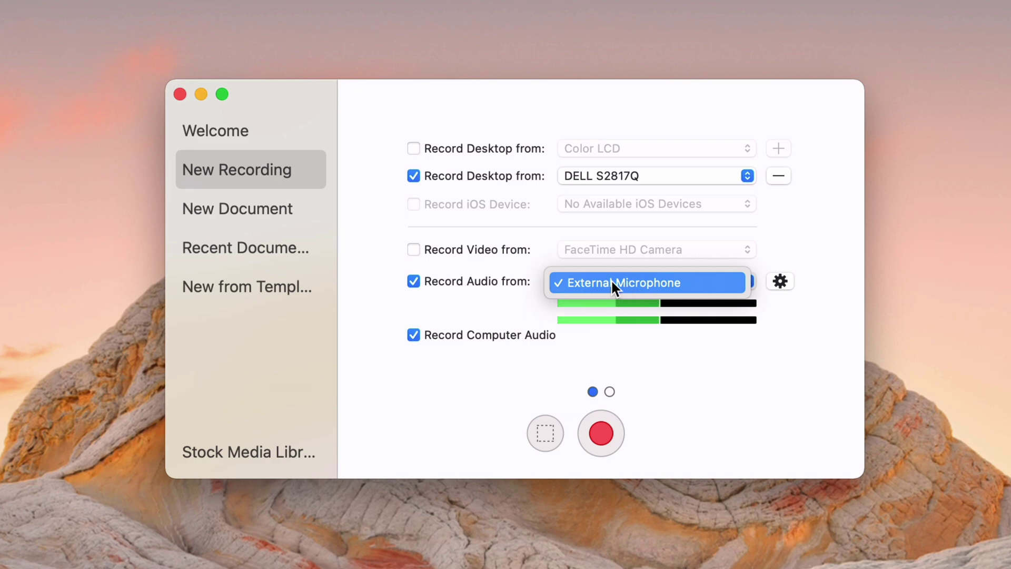
Step: Close the audio source list unchanged, then view and dismiss the External Microphone channel mix
{"action": "left_click", "coordinate": [513, 312]}
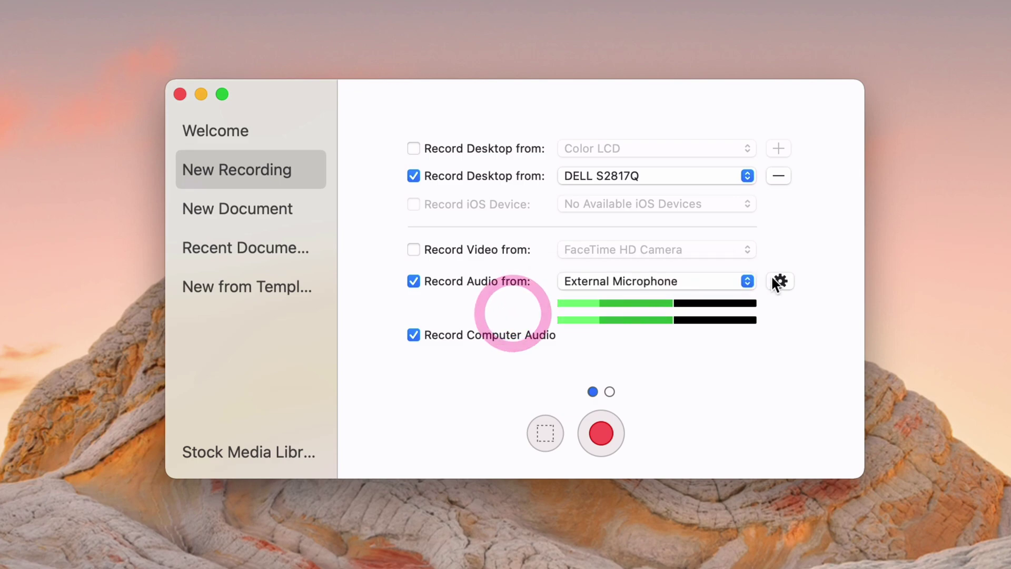
{"action": "left_click", "coordinate": [778, 281]}
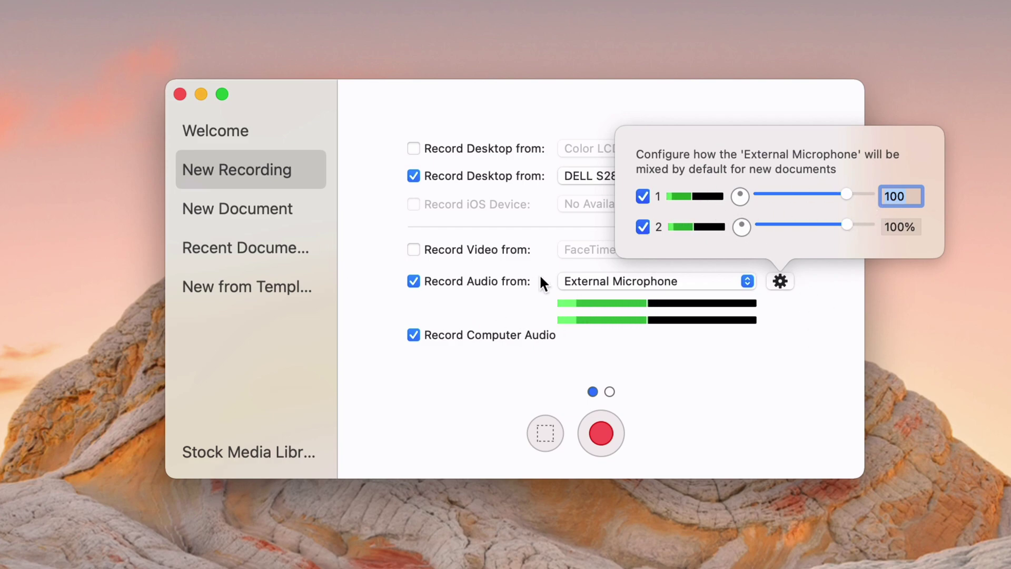
{"action": "left_click", "coordinate": [798, 344]}
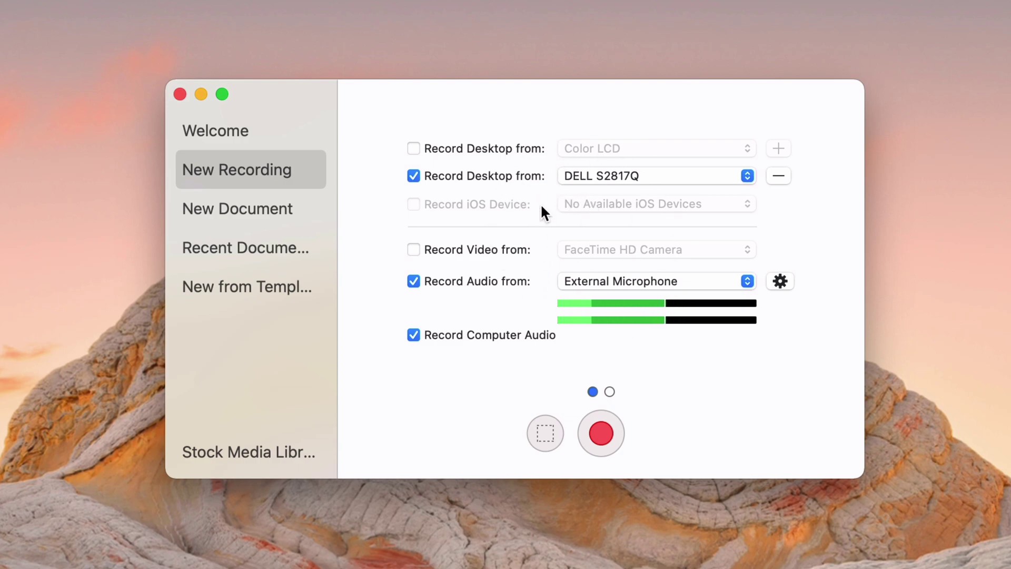
Step: View the framerate and timer page, keep desktop framerate at Highest, and return to the sources page
{"action": "left_click", "coordinate": [609, 392]}
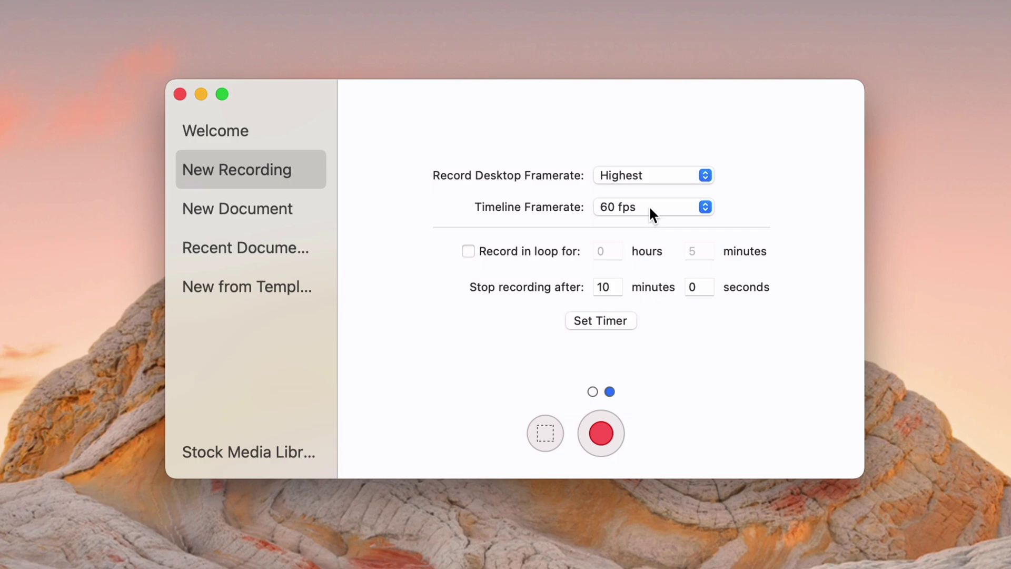
{"action": "left_click", "coordinate": [658, 174]}
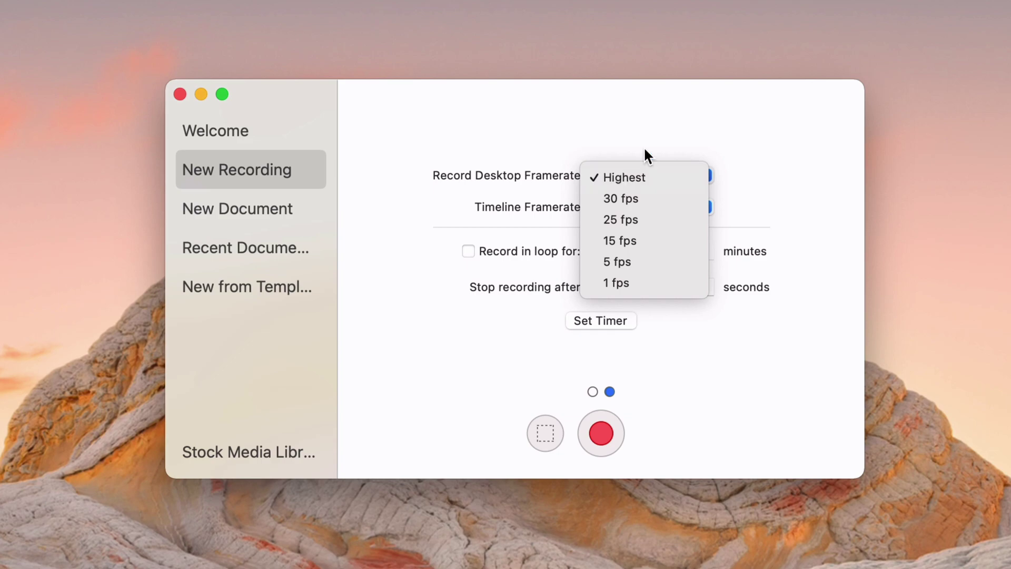
{"action": "left_click", "coordinate": [633, 131]}
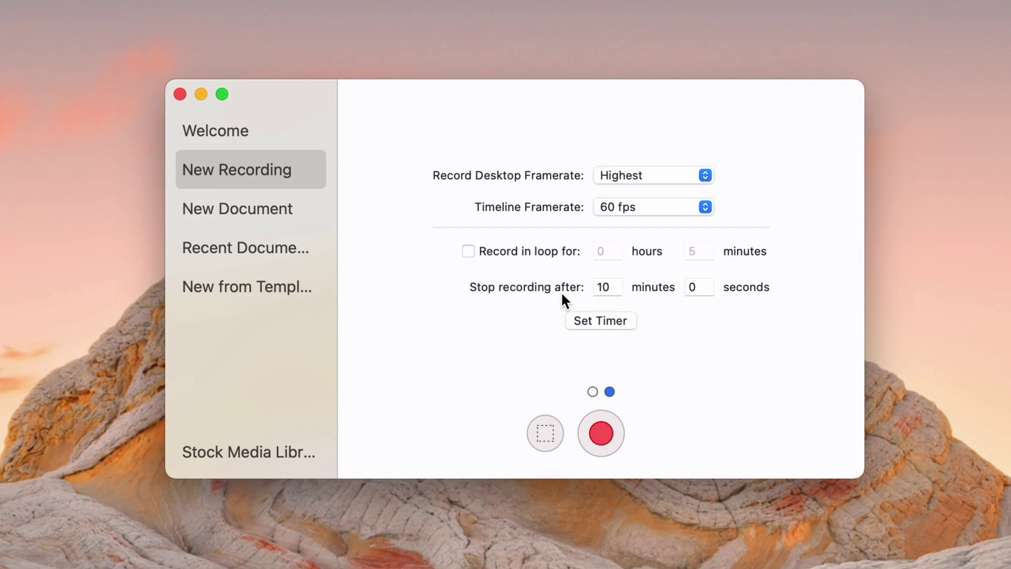
{"action": "left_click", "coordinate": [593, 391]}
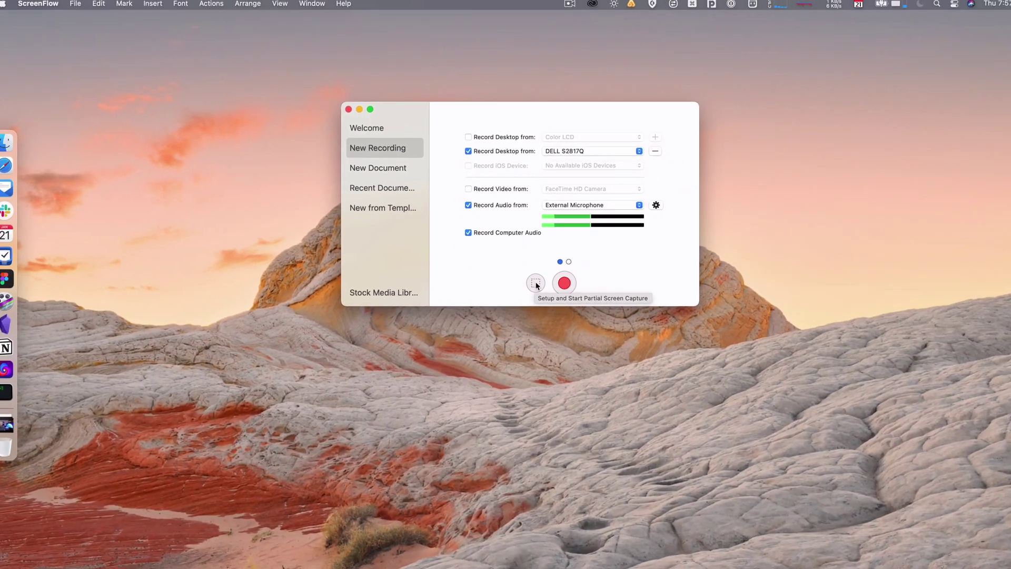
{"action": "left_click", "coordinate": [537, 285]}
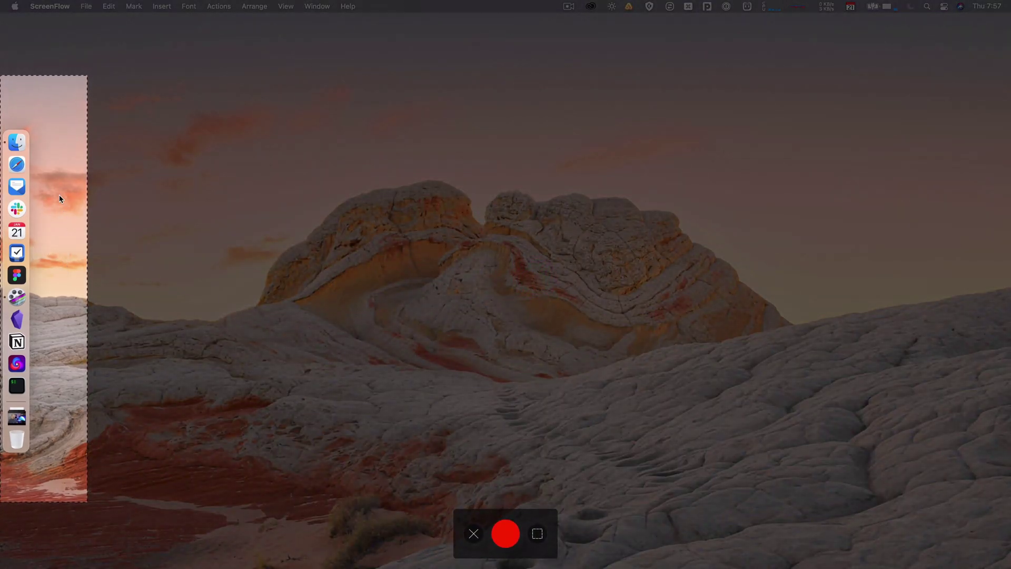
{"action": "left_click_drag", "start_coordinate": [104, 172], "coordinate": [431, 158]}
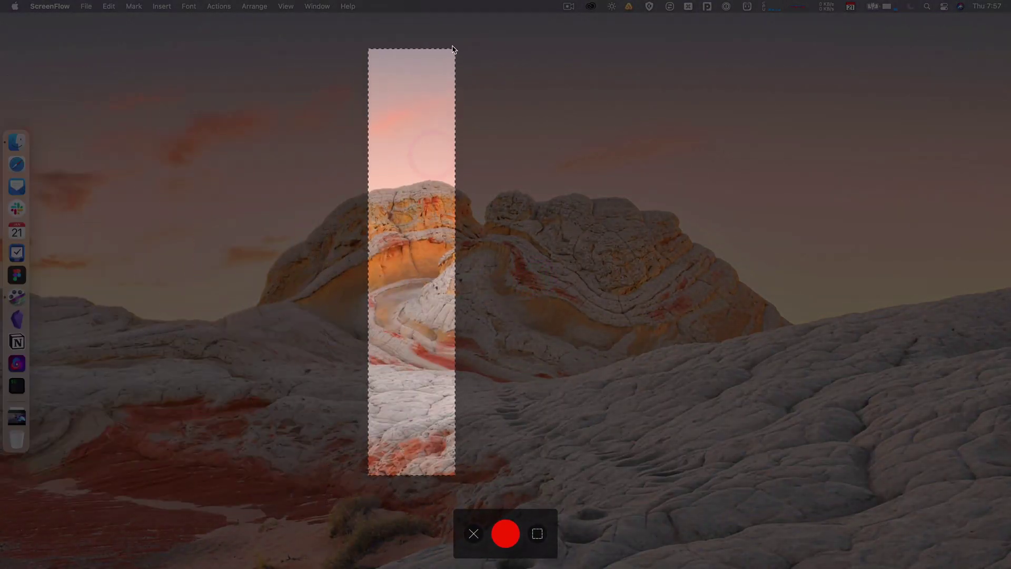
{"action": "left_click_drag", "start_coordinate": [453, 49], "coordinate": [759, 197]}
{"action": "left_click_drag", "start_coordinate": [671, 356], "coordinate": [534, 271]}
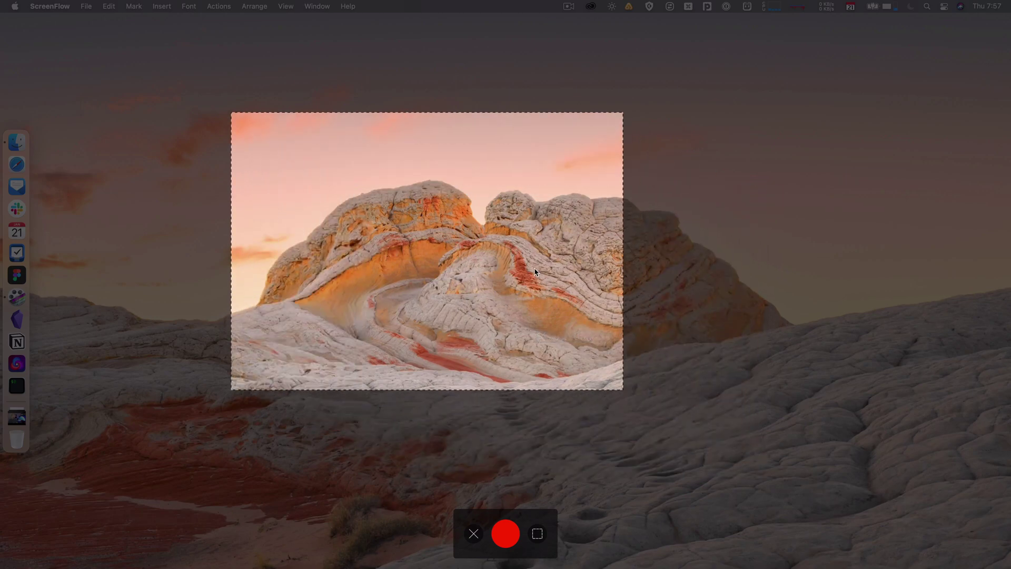
{"action": "left_click", "coordinate": [629, 400]}
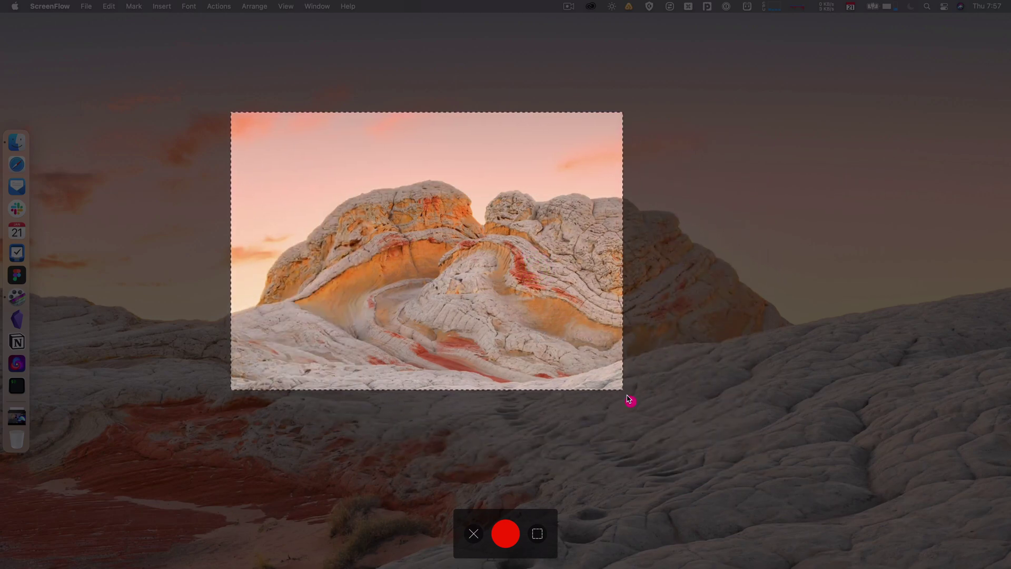
{"action": "left_click_drag", "start_coordinate": [629, 399], "coordinate": [718, 406]}
{"action": "left_click_drag", "start_coordinate": [541, 330], "coordinate": [579, 335]}
{"action": "key", "text": "Escape"}
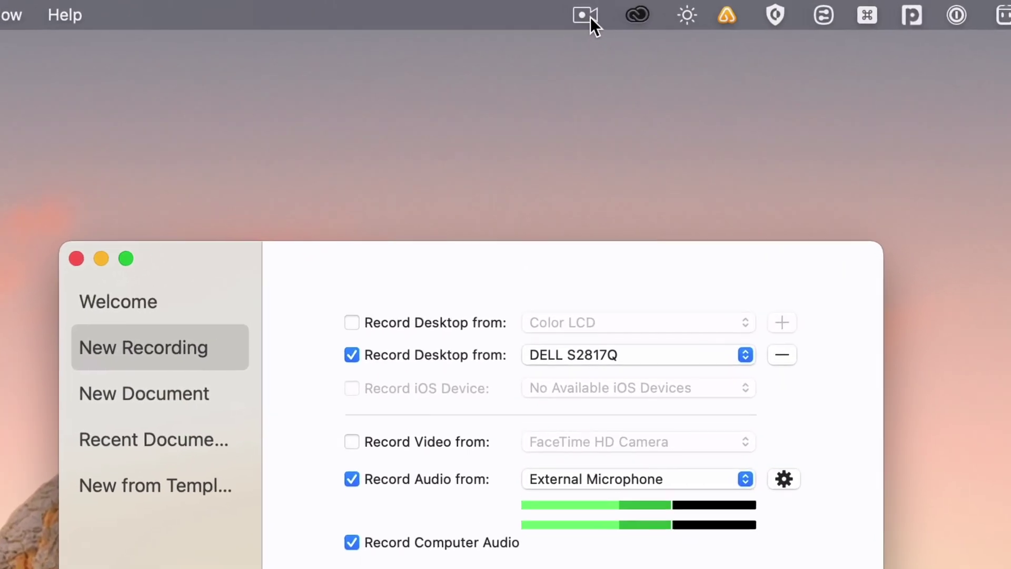
{"action": "left_click", "coordinate": [587, 16]}
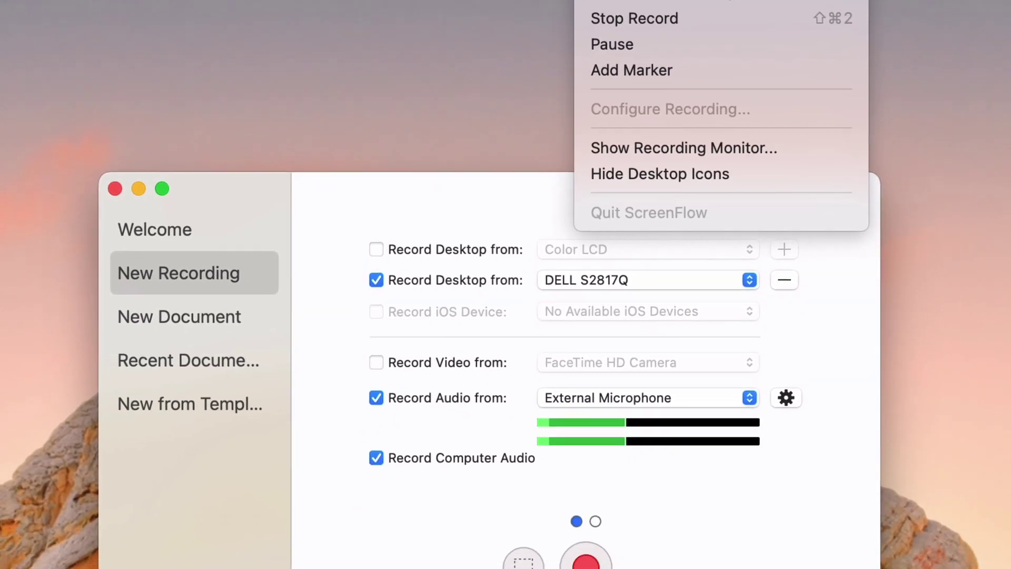
{"action": "key", "text": "Escape"}
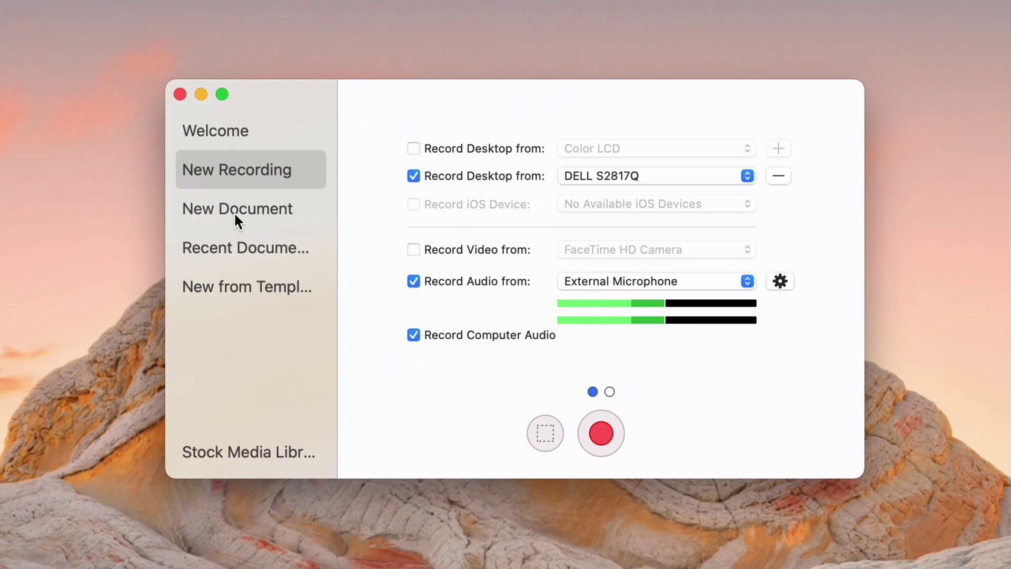
Step: Show the New Document settings and switch the preset from 1080p HD to 4k
{"action": "left_click", "coordinate": [222, 208]}
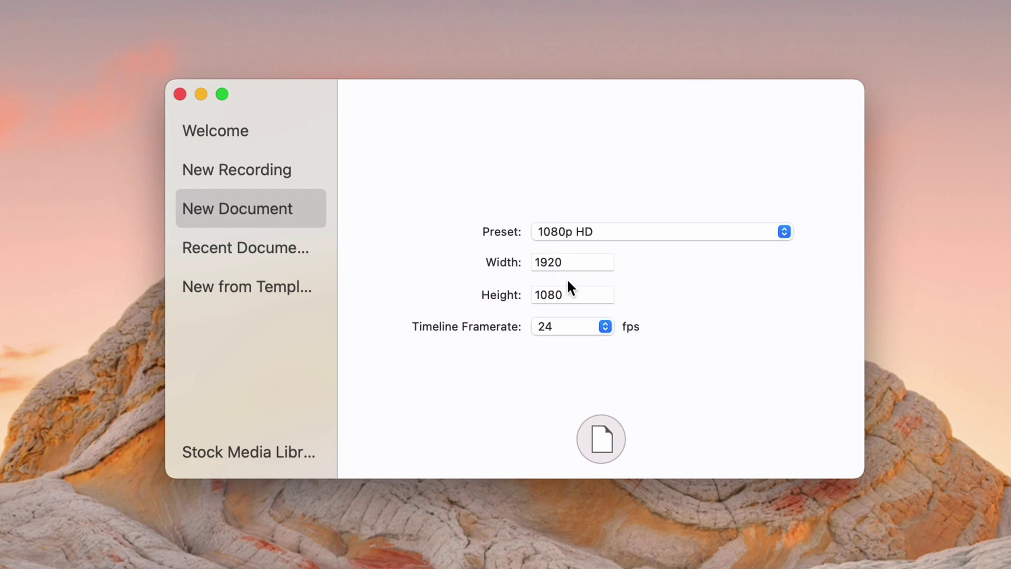
{"action": "left_click", "coordinate": [592, 231]}
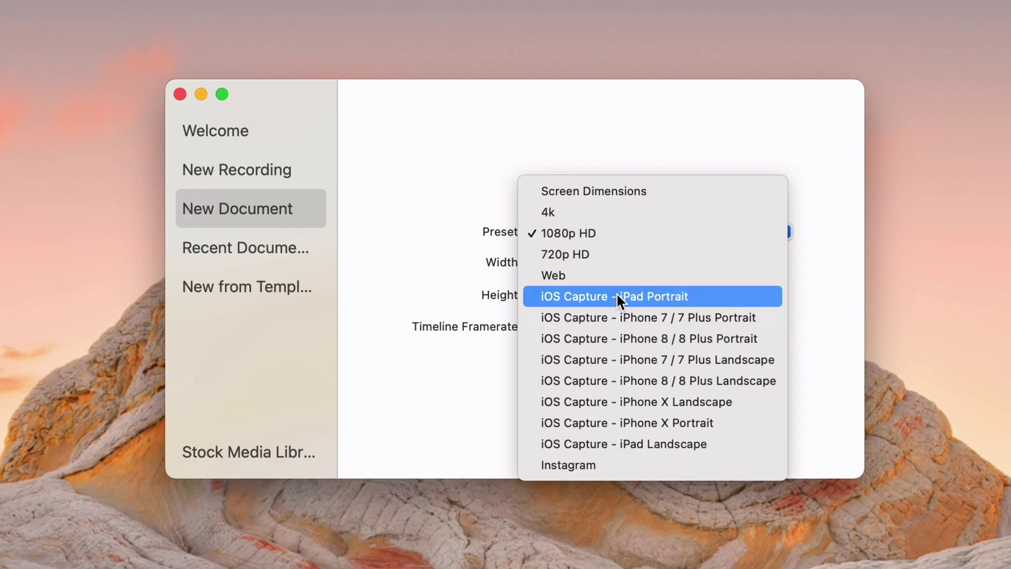
{"action": "left_click", "coordinate": [377, 255]}
{"action": "left_click", "coordinate": [584, 229]}
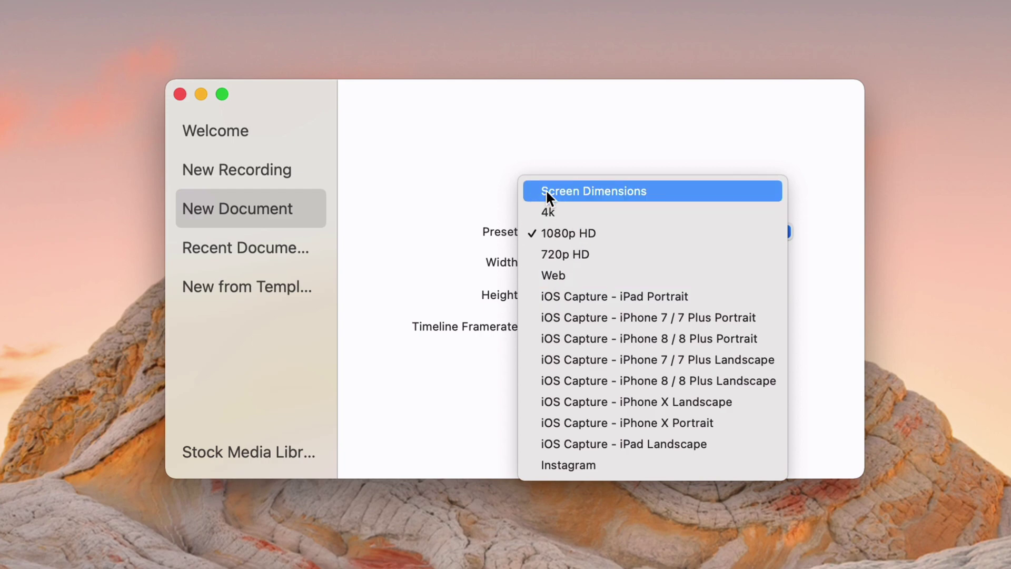
{"action": "left_click", "coordinate": [571, 232]}
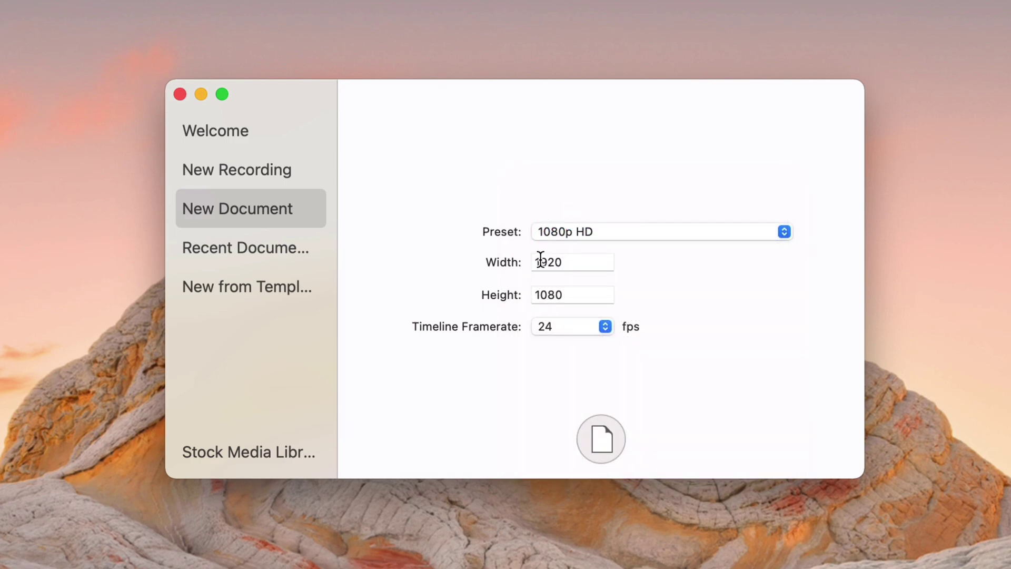
{"action": "left_click", "coordinate": [567, 233]}
{"action": "left_click", "coordinate": [574, 216]}
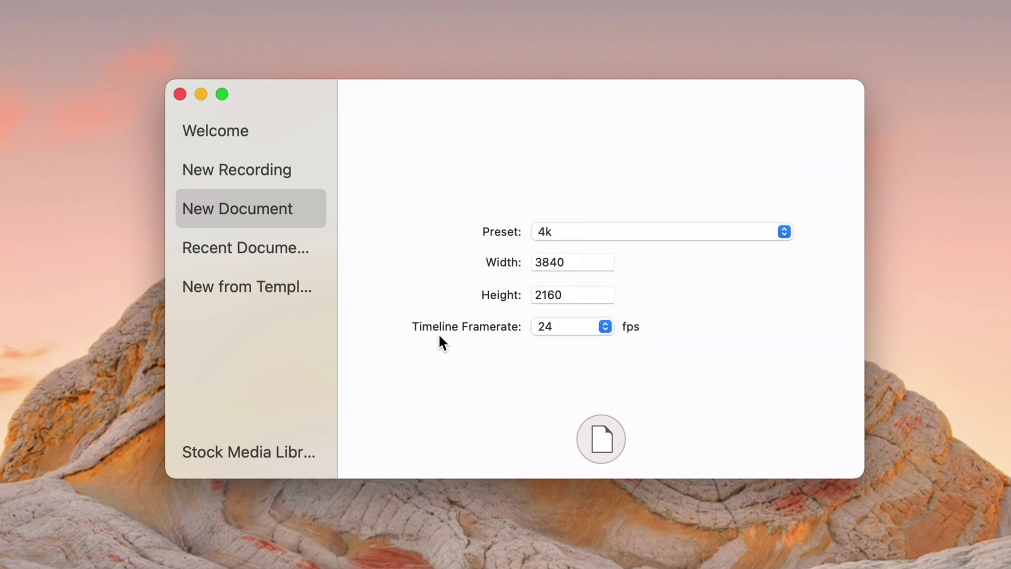
Step: Keep the 24 fps timeline framerate, restore the 1080p HD preset, and show Recent Documents
{"action": "left_click", "coordinate": [606, 326]}
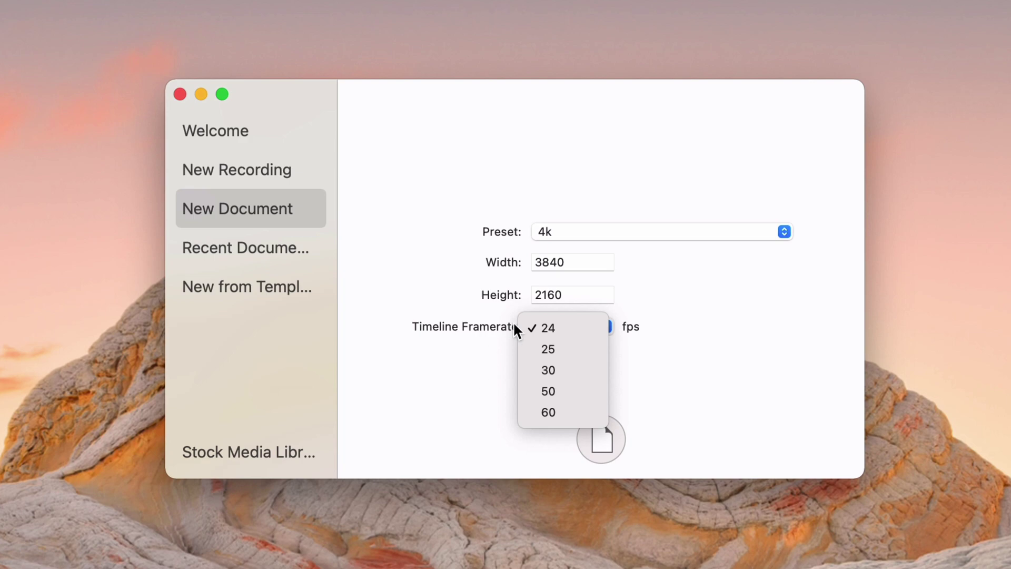
{"action": "left_click", "coordinate": [447, 361]}
{"action": "left_click", "coordinate": [551, 229]}
{"action": "left_click", "coordinate": [551, 254]}
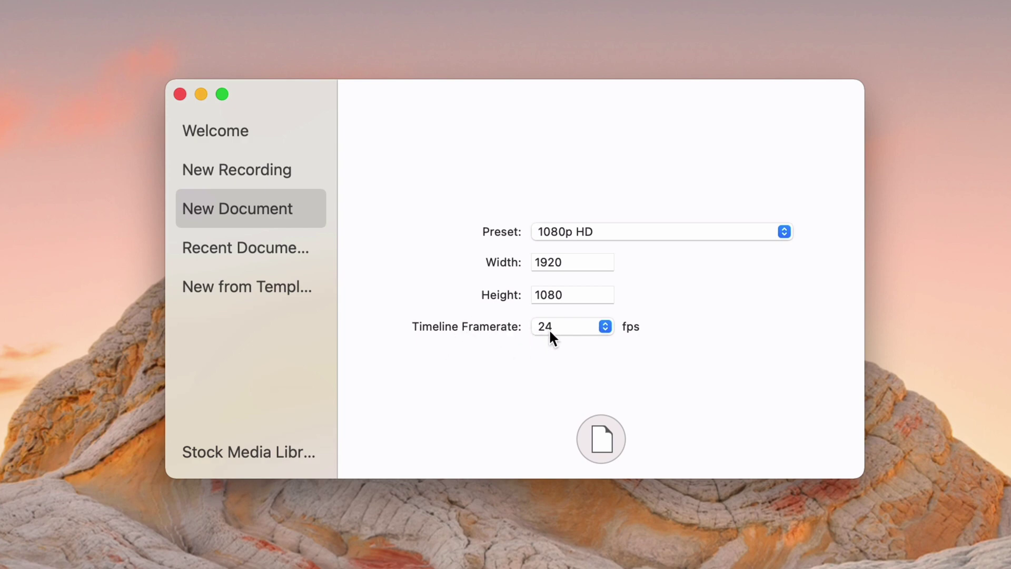
{"action": "left_click", "coordinate": [284, 248]}
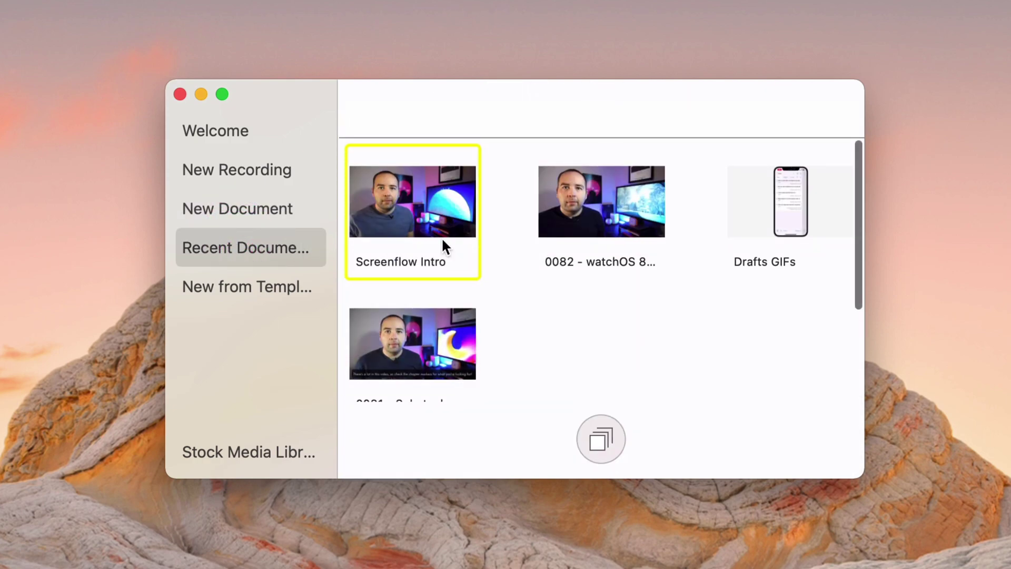
Step: Scroll the recent documents, see No Templates under New from Template, then return to New Document settings
{"action": "scroll", "coordinate": [505, 274], "scroll_direction": "down", "scroll_amount": 3}
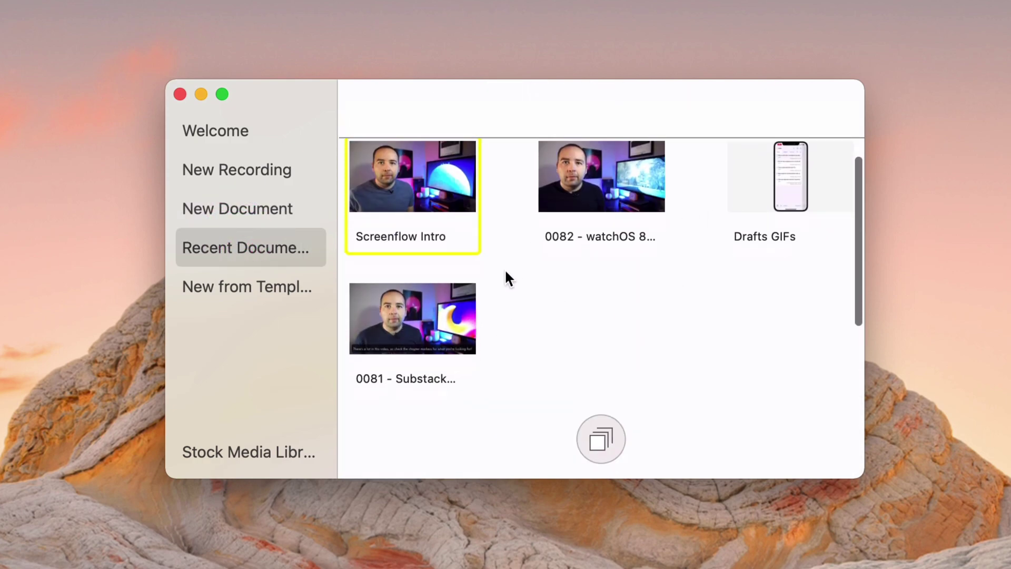
{"action": "scroll", "coordinate": [506, 274], "scroll_direction": "up", "scroll_amount": 3}
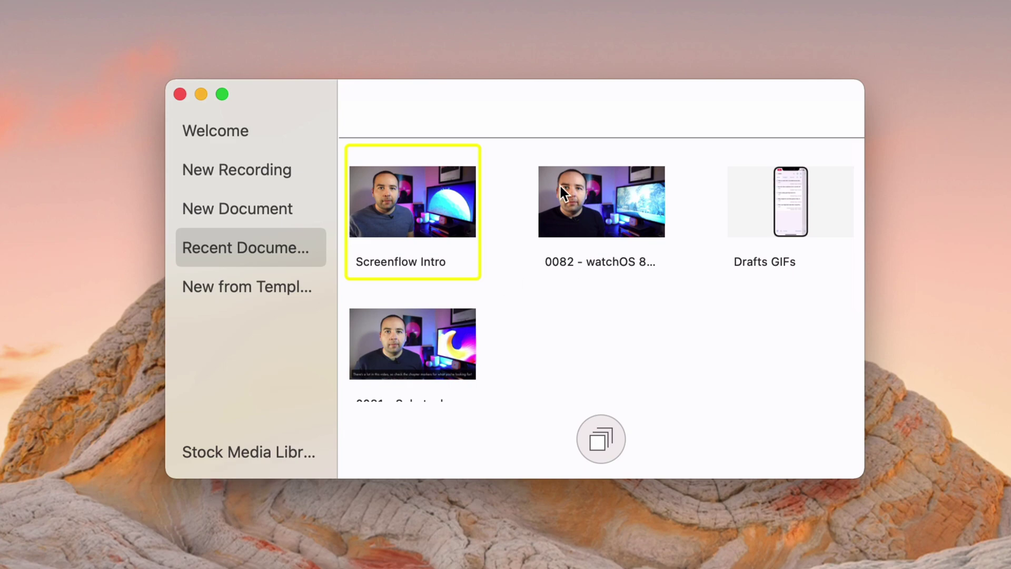
{"action": "left_click", "coordinate": [240, 285]}
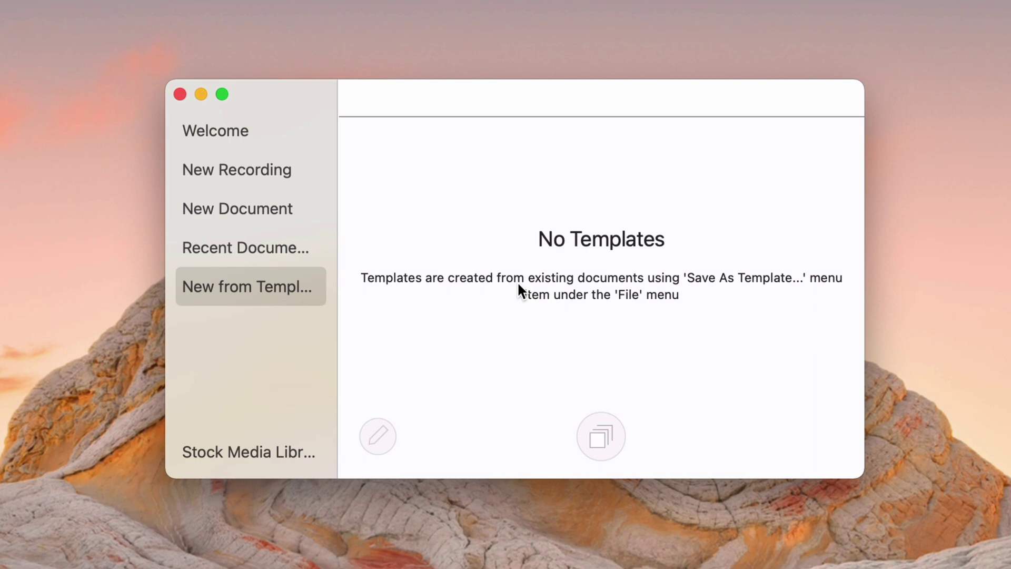
{"action": "left_click", "coordinate": [232, 203]}
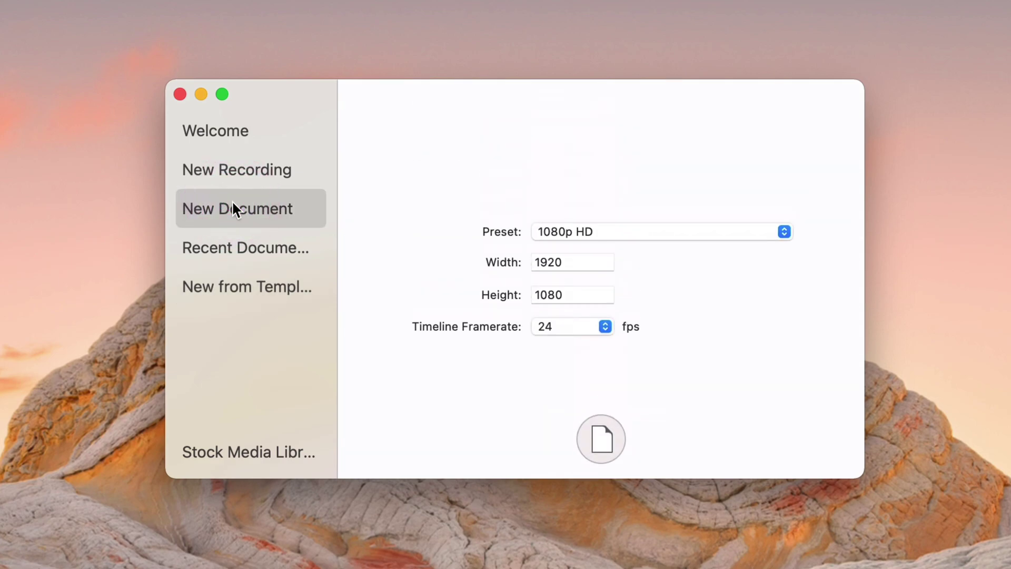
{"action": "left_click", "coordinate": [270, 172]}
{"action": "left_click", "coordinate": [264, 203]}
Step: Show the Stock Media Library page with its $60 one-year subscription offer
{"action": "left_click", "coordinate": [240, 441]}
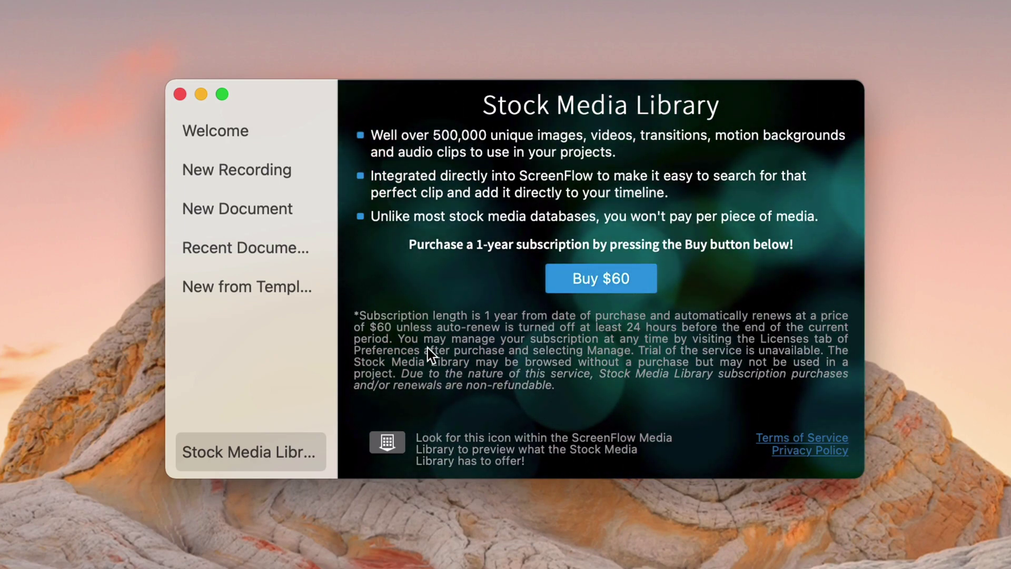
Step: Return to the New Recording setup capturing the DELL S2817Q desktop and External Microphone
{"action": "left_click", "coordinate": [252, 174]}
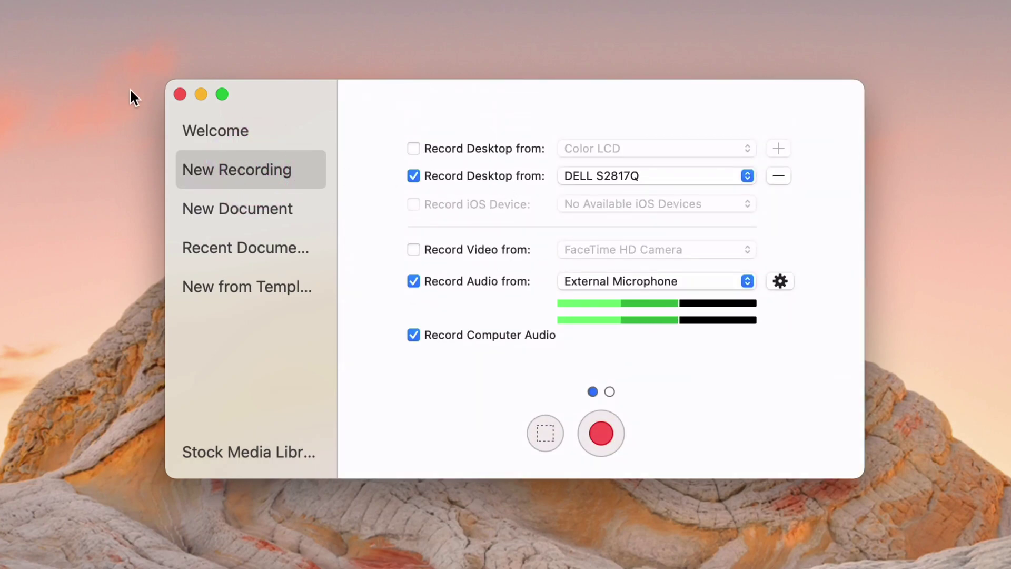